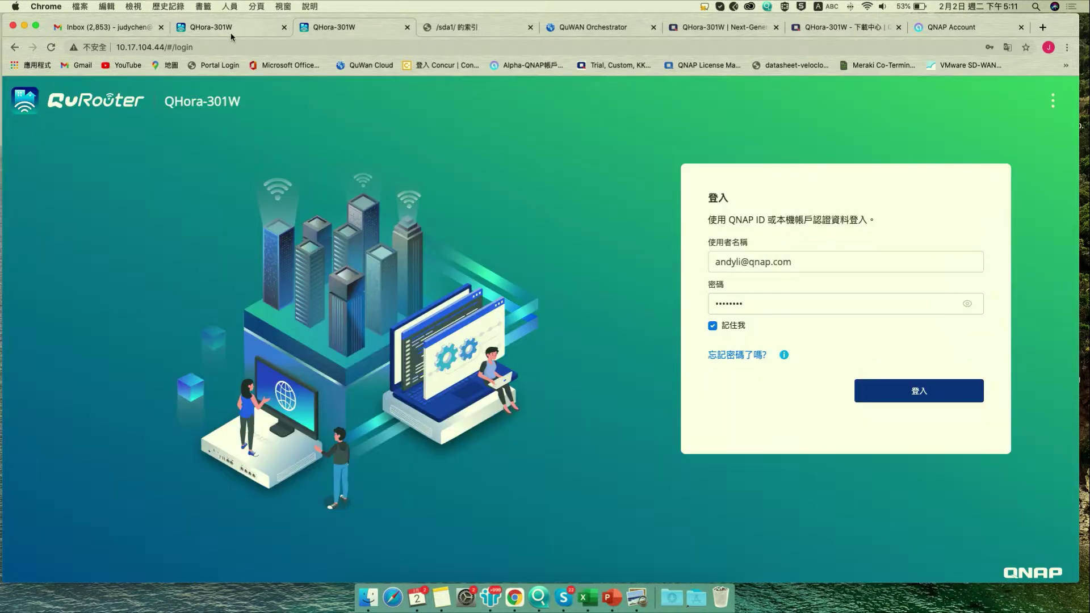
Step: Review the router's client list and its blocked clients on the QHora-301W
{"action": "left_click", "coordinate": [44, 246]}
{"action": "left_click", "coordinate": [239, 197]}
{"action": "left_click", "coordinate": [64, 202]}
Step: Examine the WAN port configuration choices and the Port 1 settings in the network port definitions, leaving them unsaved
{"action": "left_click", "coordinate": [49, 224]}
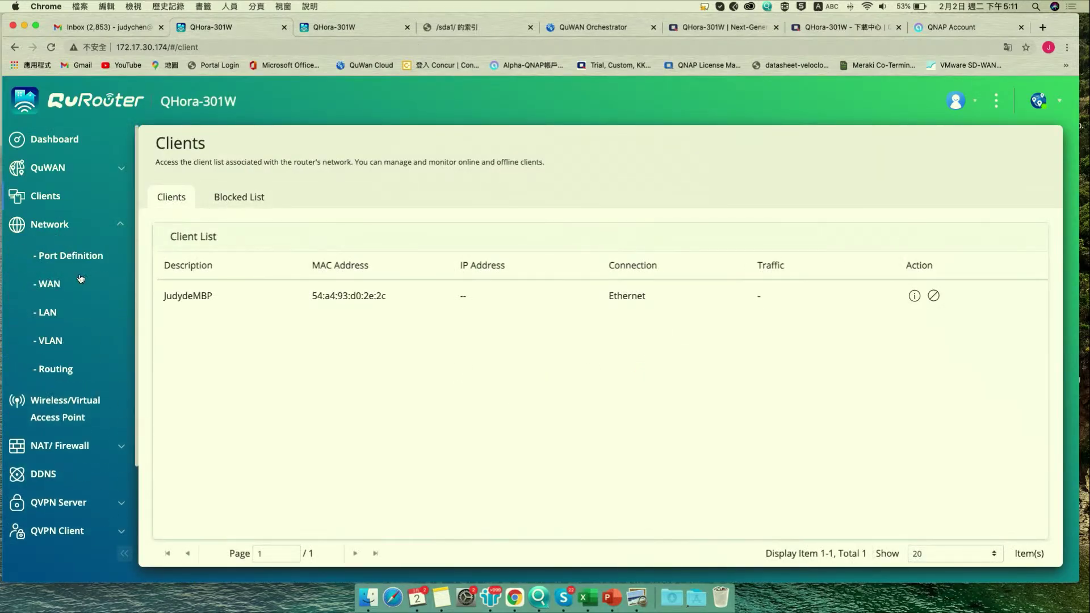
{"action": "left_click", "coordinate": [71, 256]}
{"action": "left_click", "coordinate": [321, 208]}
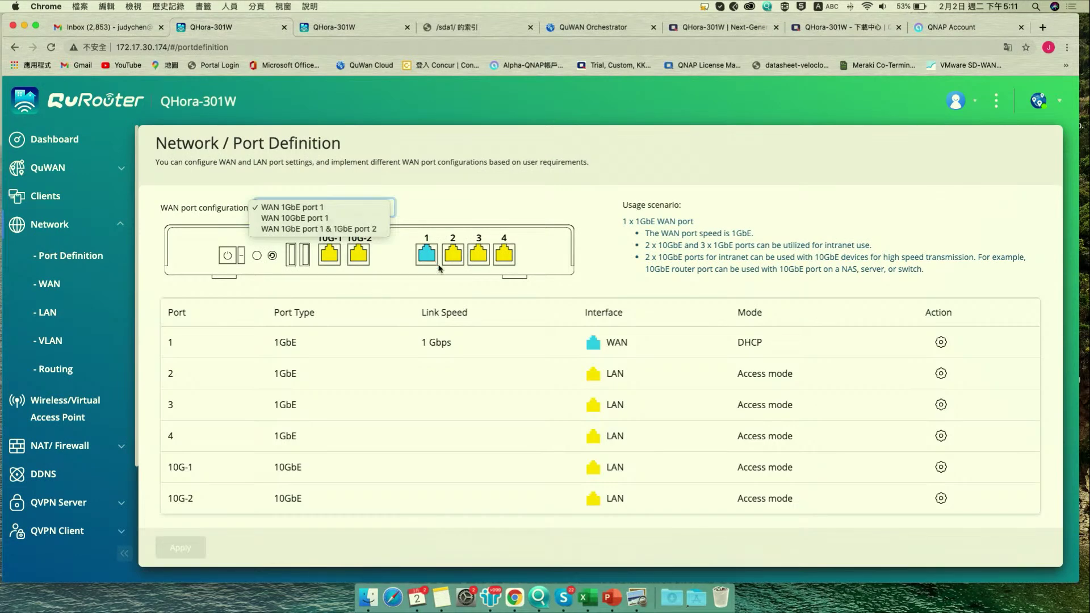
{"action": "left_click", "coordinate": [424, 236]}
{"action": "left_click", "coordinate": [532, 291]}
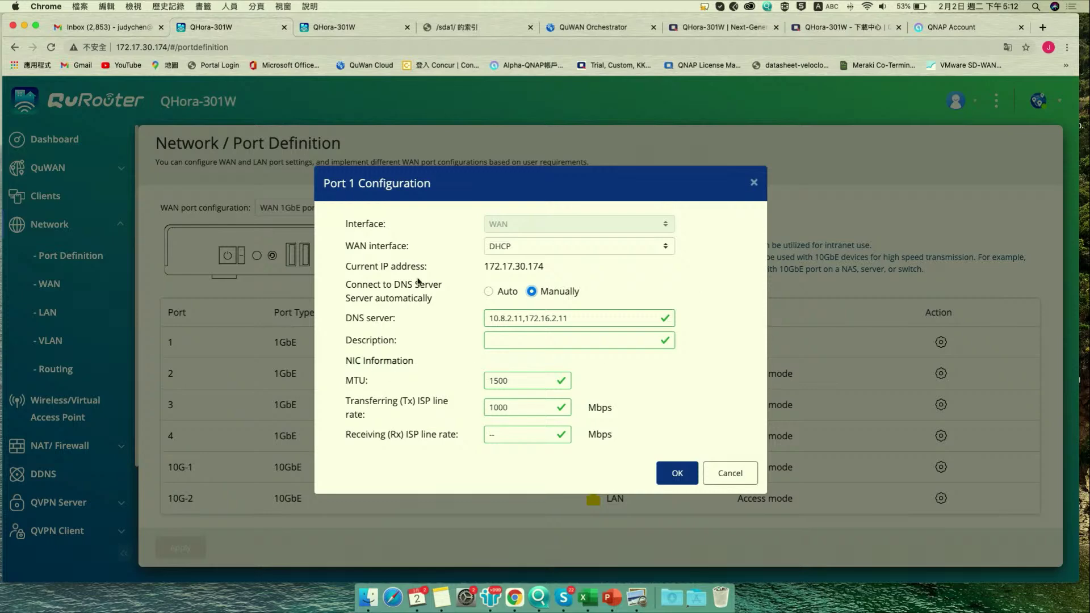
{"action": "left_click", "coordinate": [754, 182]}
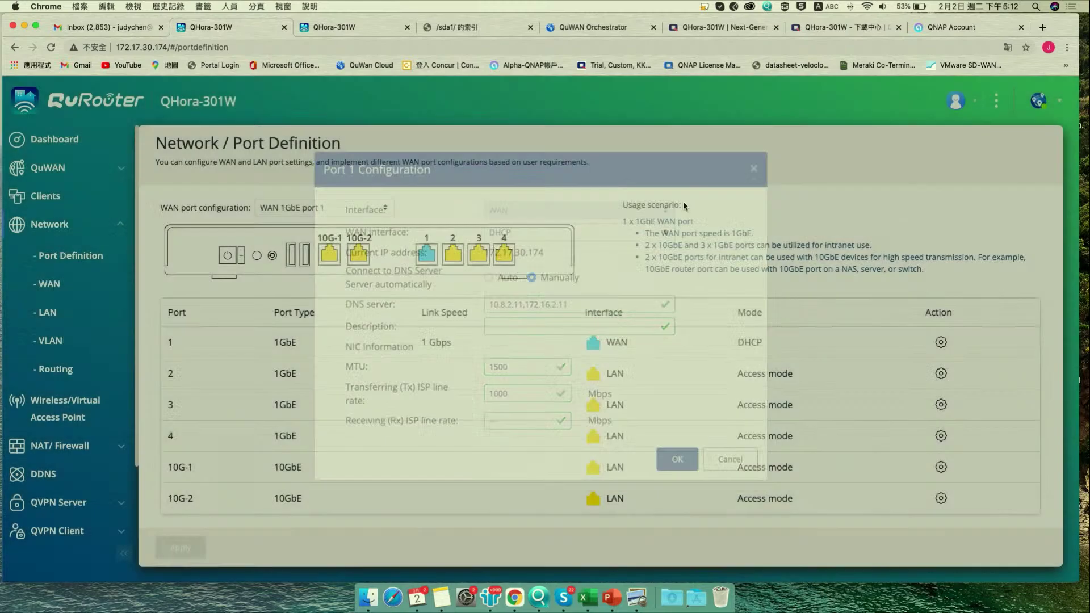
Step: Look through the router's WAN, LAN and VLAN network pages
{"action": "left_click", "coordinate": [49, 285]}
{"action": "left_click", "coordinate": [48, 313]}
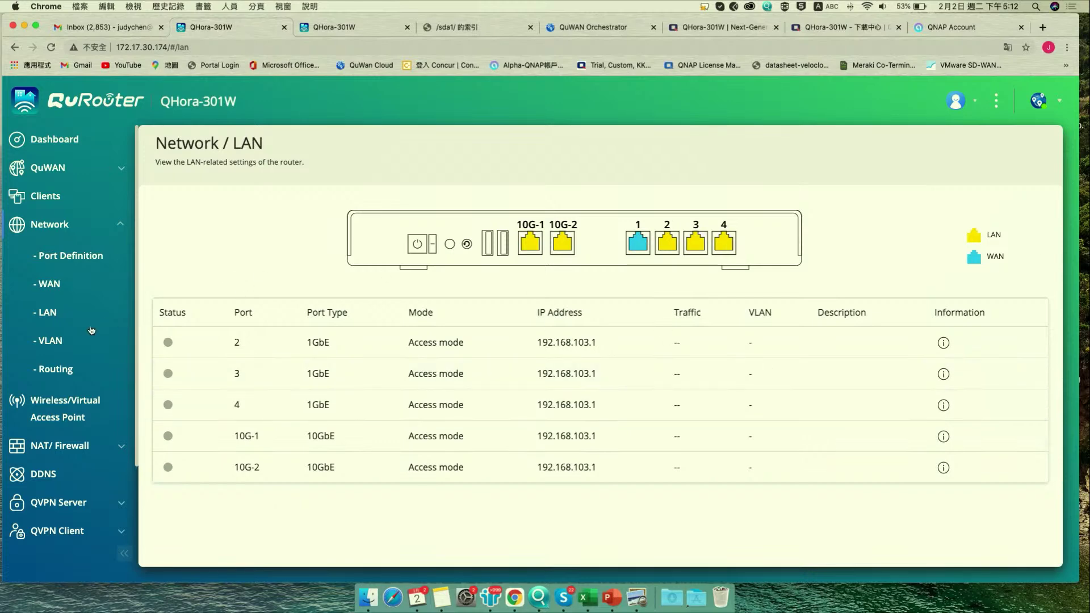
{"action": "left_click", "coordinate": [50, 340]}
Step: Examine the form for adding a VLAN and close it without creating one
{"action": "left_click", "coordinate": [964, 224]}
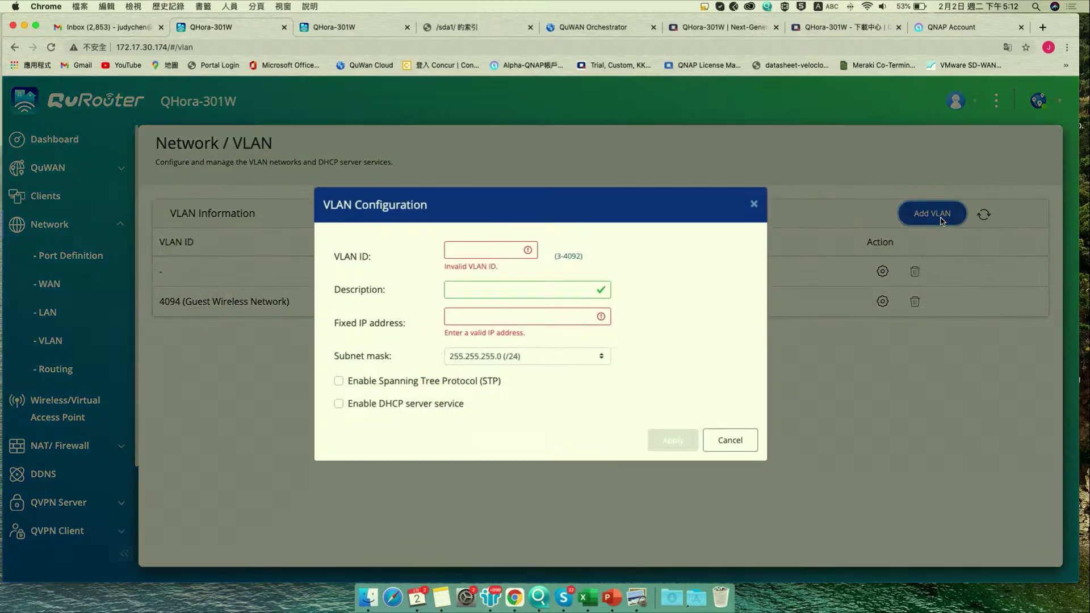
{"action": "left_click", "coordinate": [515, 252]}
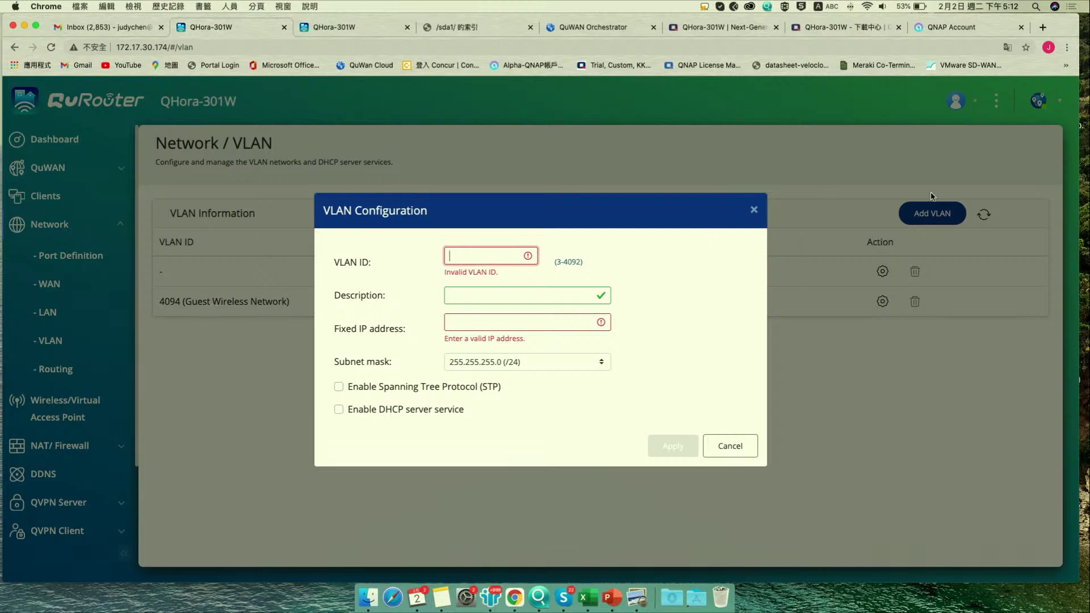
{"action": "left_click", "coordinate": [754, 210]}
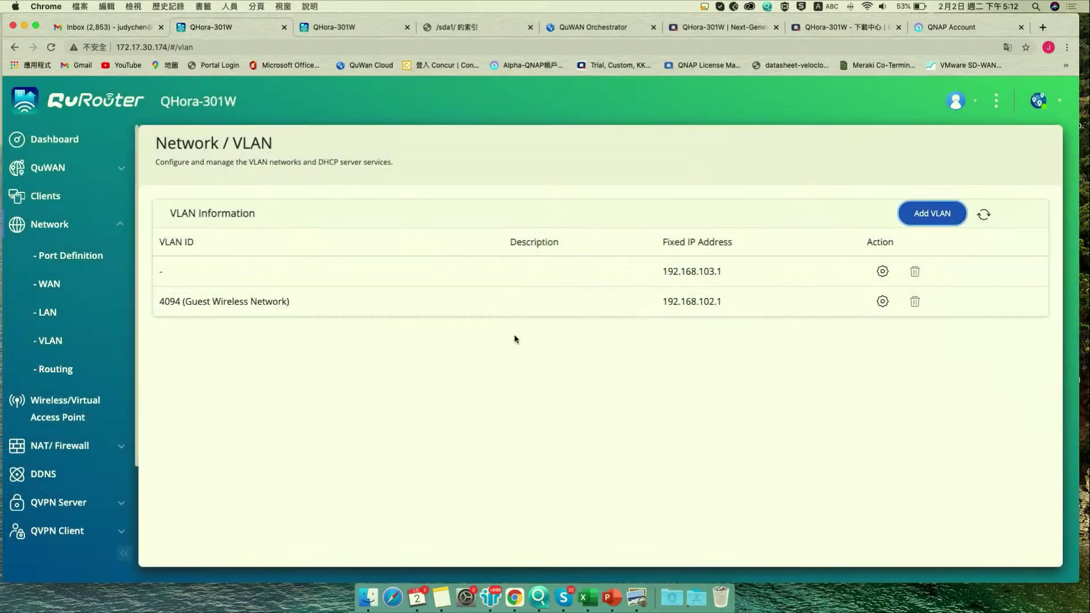
{"action": "left_click", "coordinate": [940, 224]}
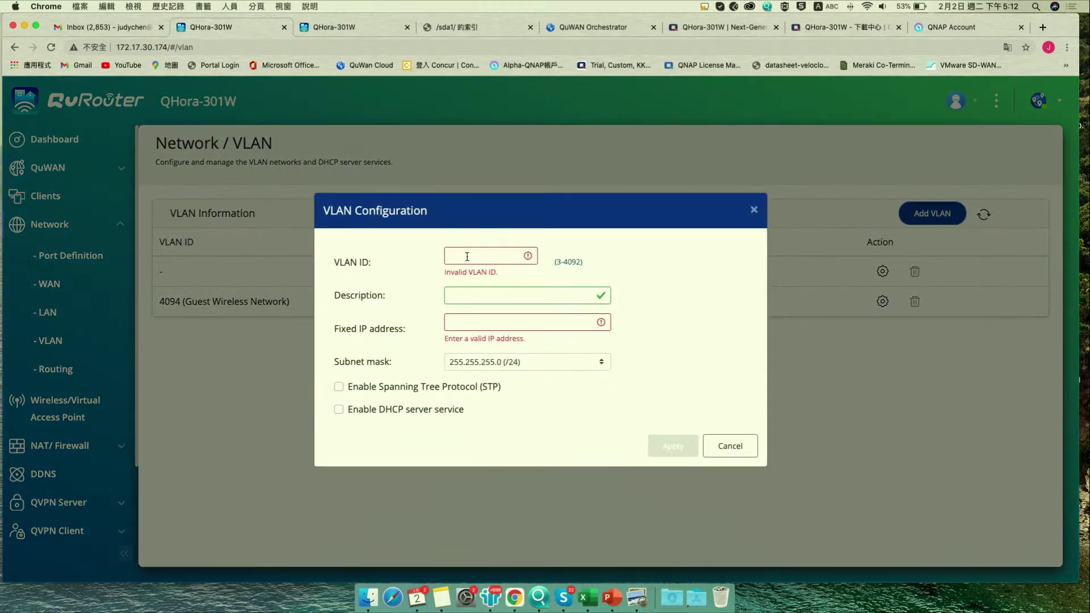
{"action": "left_click", "coordinate": [731, 446]}
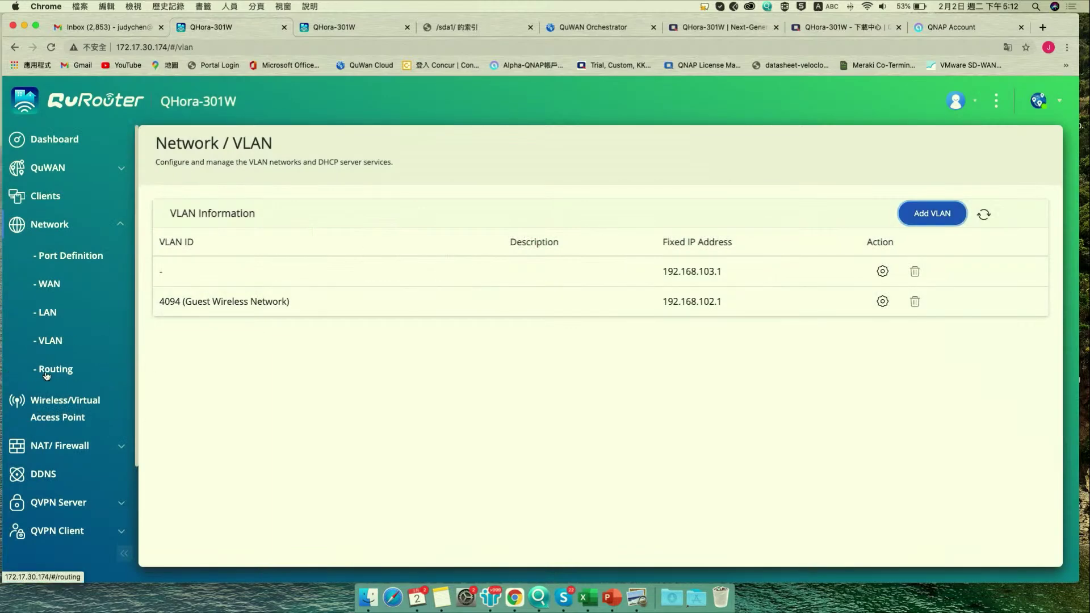
Step: Review the routing table and static routes, and check the QHoraAii2021 device's static routes in QuWAN Orchestrator
{"action": "left_click", "coordinate": [54, 369]}
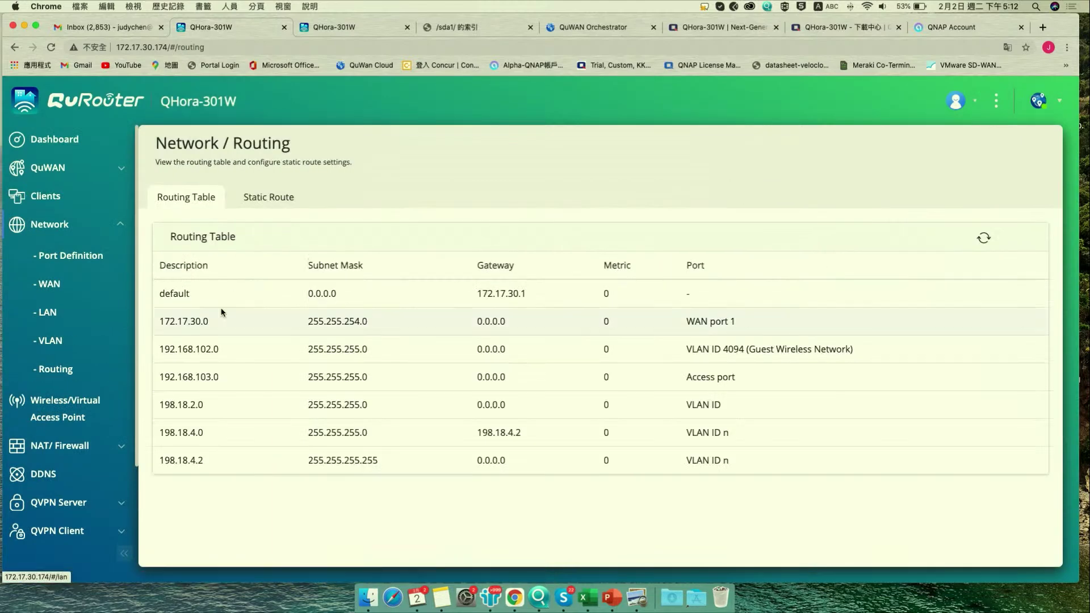
{"action": "left_click", "coordinate": [273, 199]}
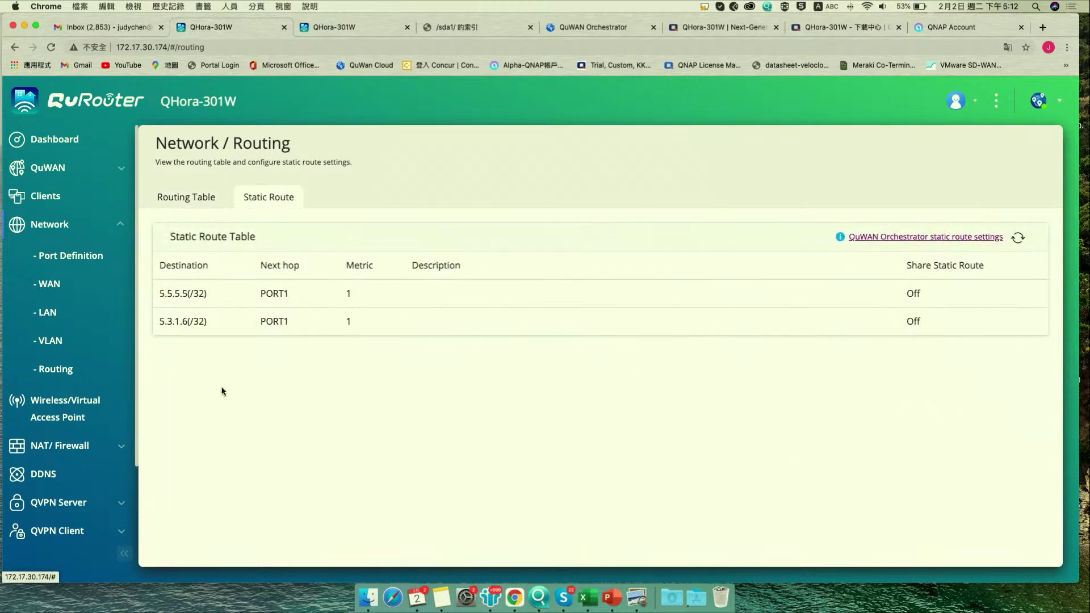
{"action": "left_click", "coordinate": [612, 32]}
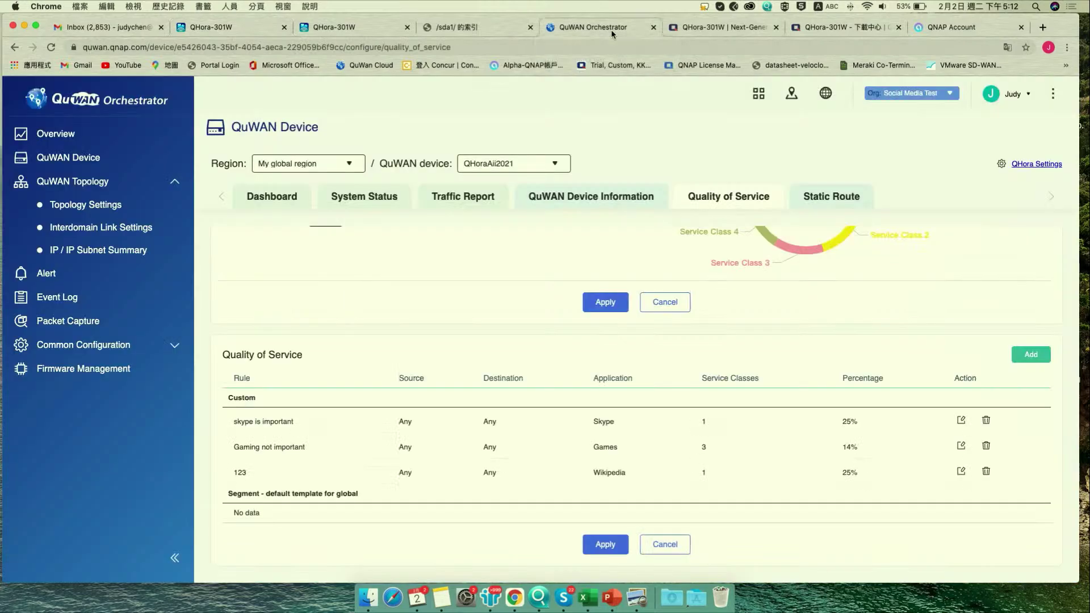
{"action": "left_click", "coordinate": [68, 157]}
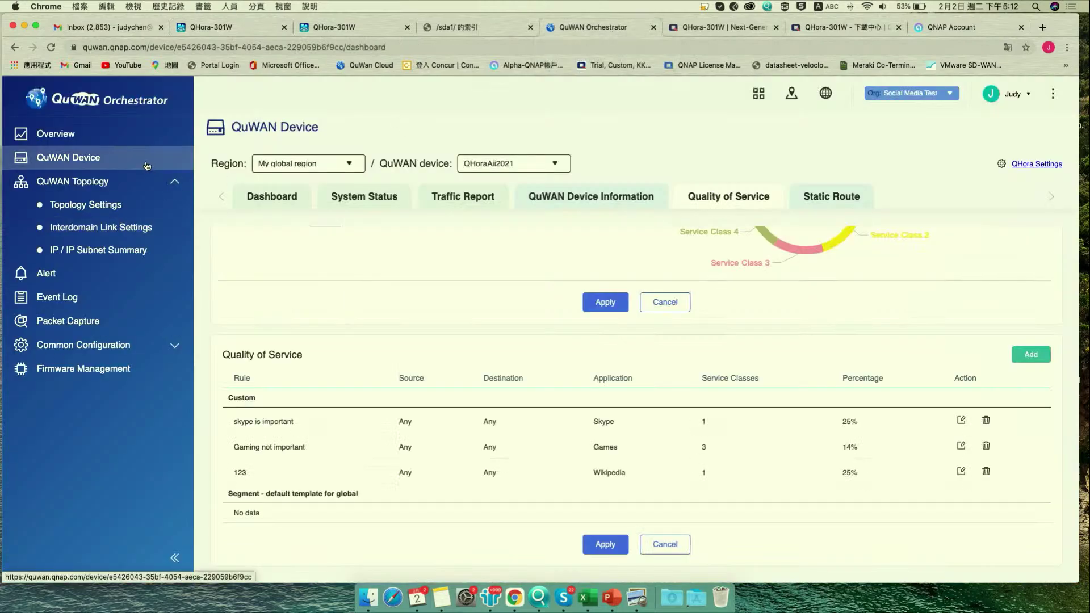
{"action": "left_click", "coordinate": [843, 199]}
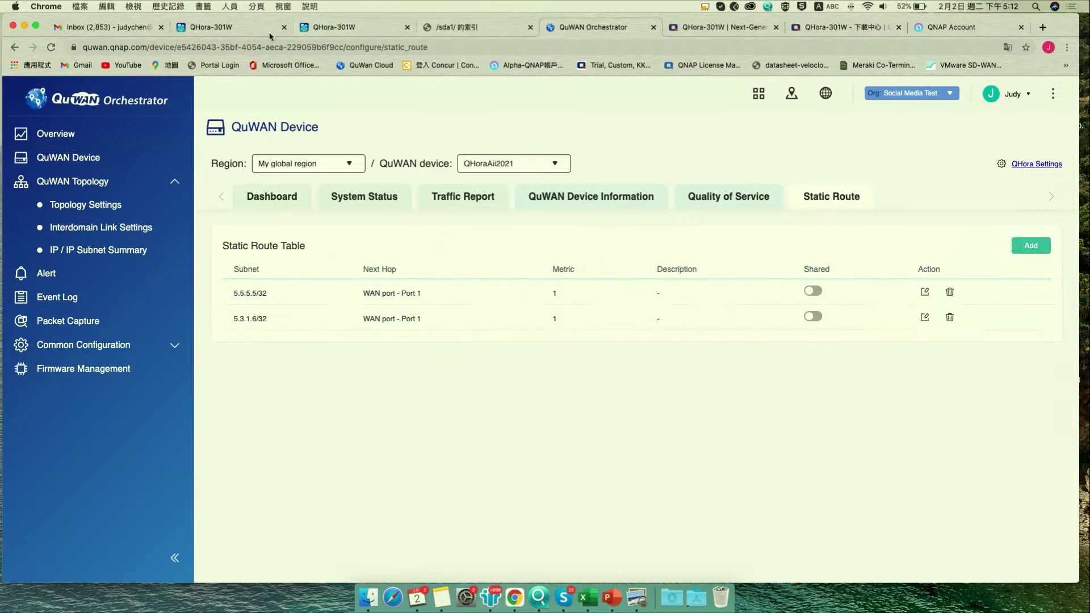
Step: Switch back to the QHora-301W router interface and review the wireless VAP groups and their advanced band settings
{"action": "left_click", "coordinate": [213, 31]}
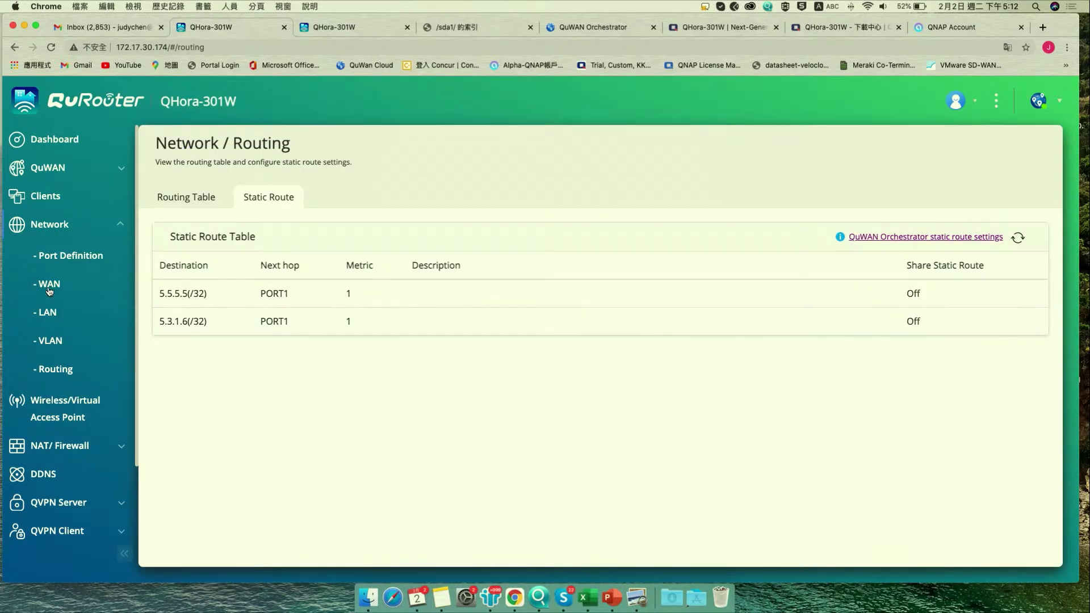
{"action": "left_click", "coordinate": [86, 414]}
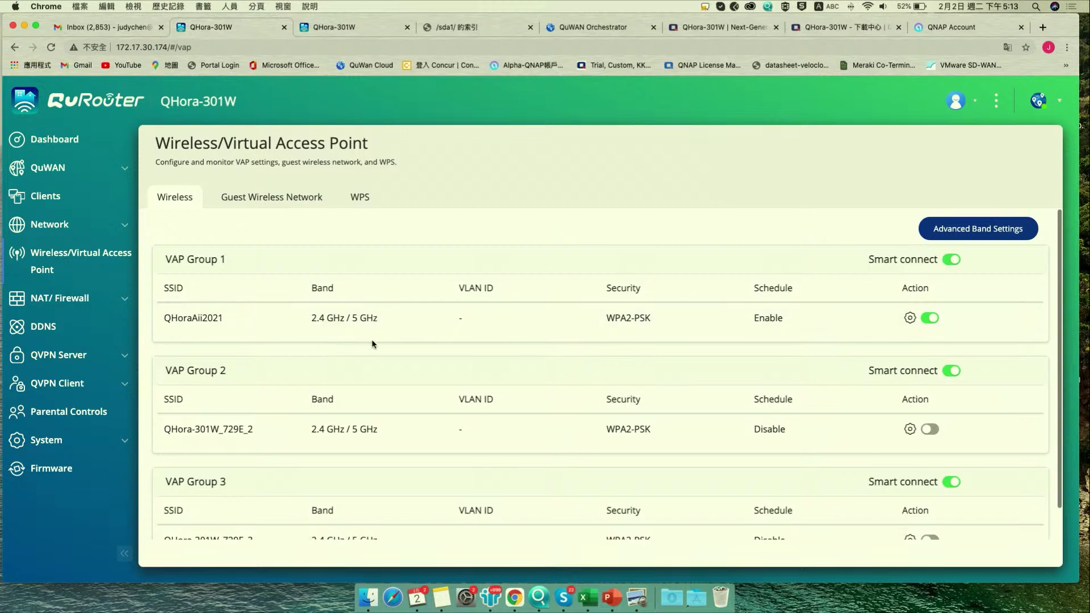
{"action": "scroll", "coordinate": [370, 335], "scroll_direction": "down", "scroll_amount": 1}
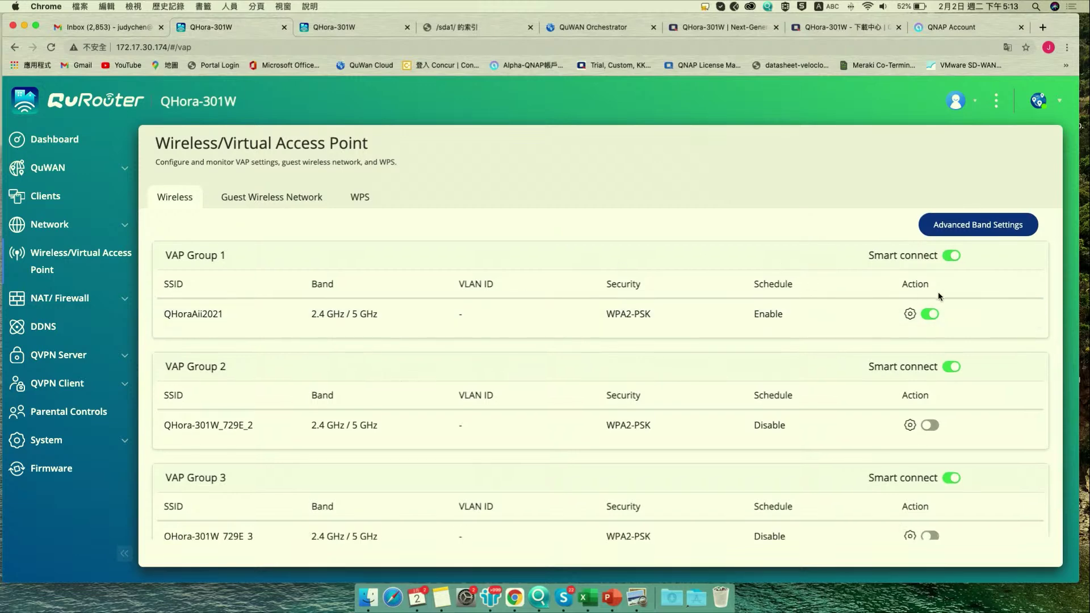
{"action": "left_click", "coordinate": [1019, 228]}
{"action": "scroll", "coordinate": [389, 144], "scroll_direction": "down", "scroll_amount": 1}
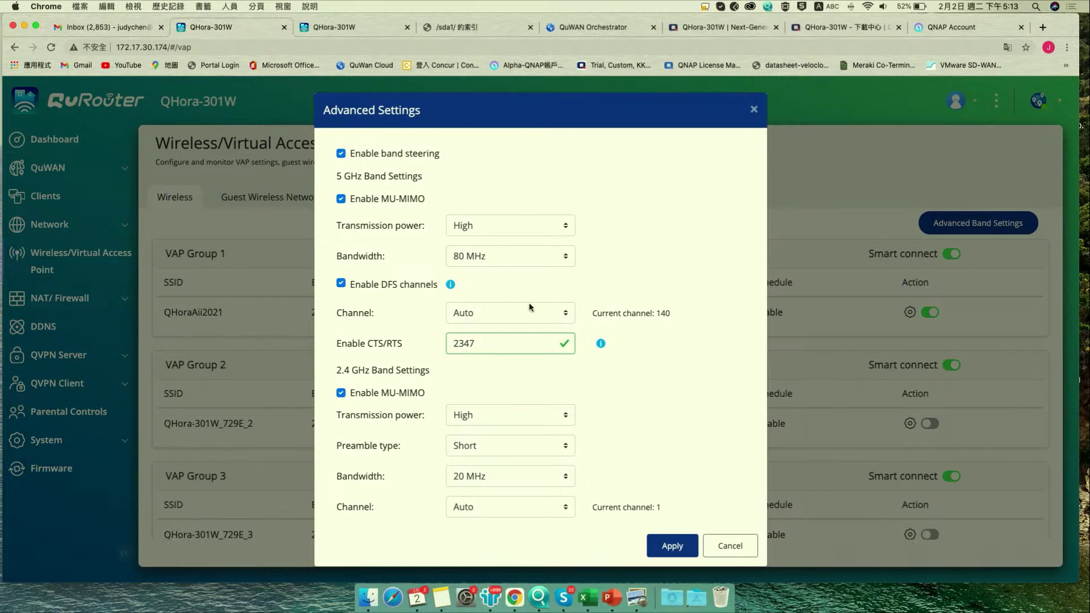
{"action": "scroll", "coordinate": [506, 312], "scroll_direction": "down", "scroll_amount": 1}
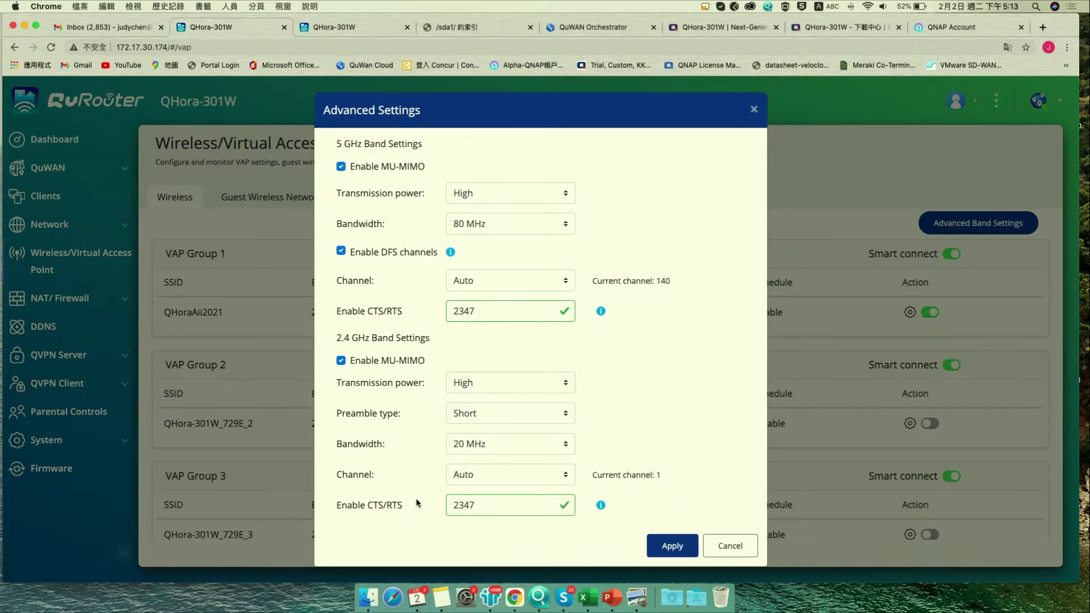
{"action": "scroll", "coordinate": [464, 373], "scroll_direction": "up", "scroll_amount": 1}
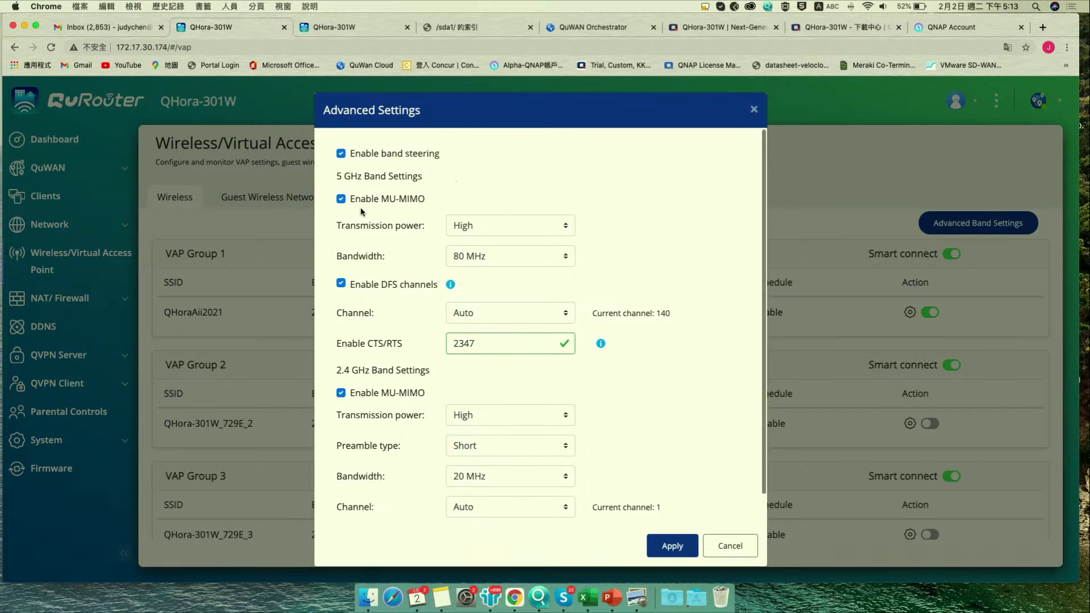
Step: Check the 5 GHz transmission power and bandwidth options, and leave the advanced band settings without applying anything
{"action": "left_click", "coordinate": [535, 232]}
{"action": "left_click", "coordinate": [536, 227]}
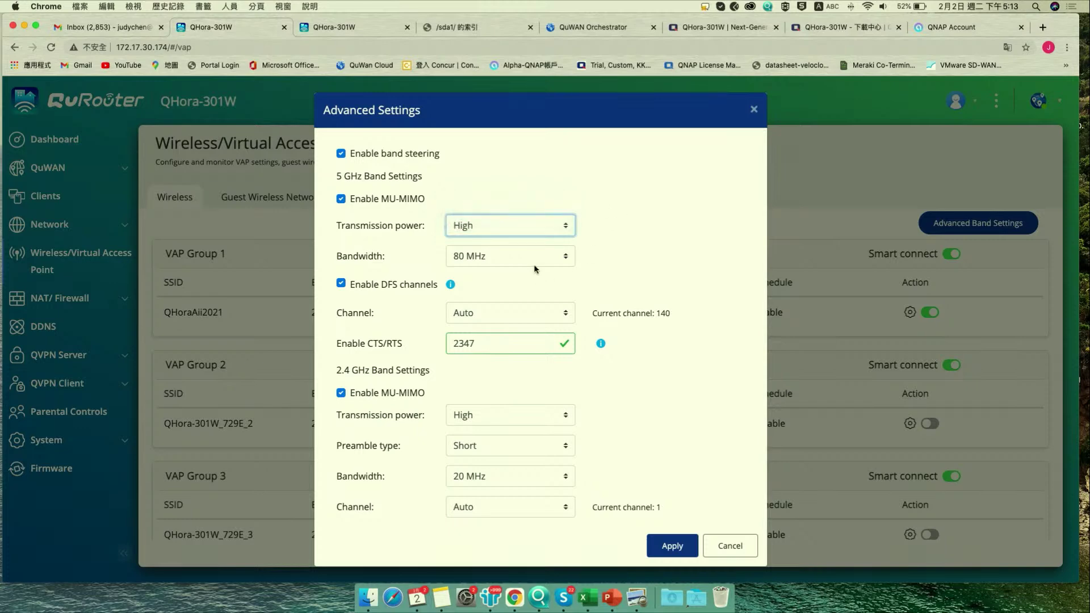
{"action": "left_click", "coordinate": [535, 264]}
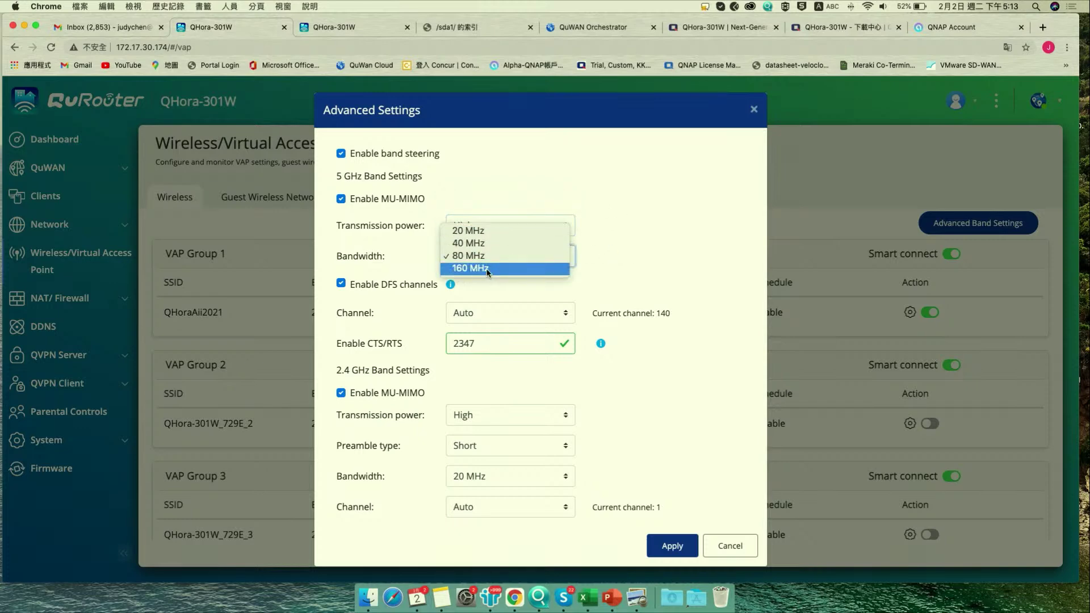
{"action": "left_click", "coordinate": [520, 291]}
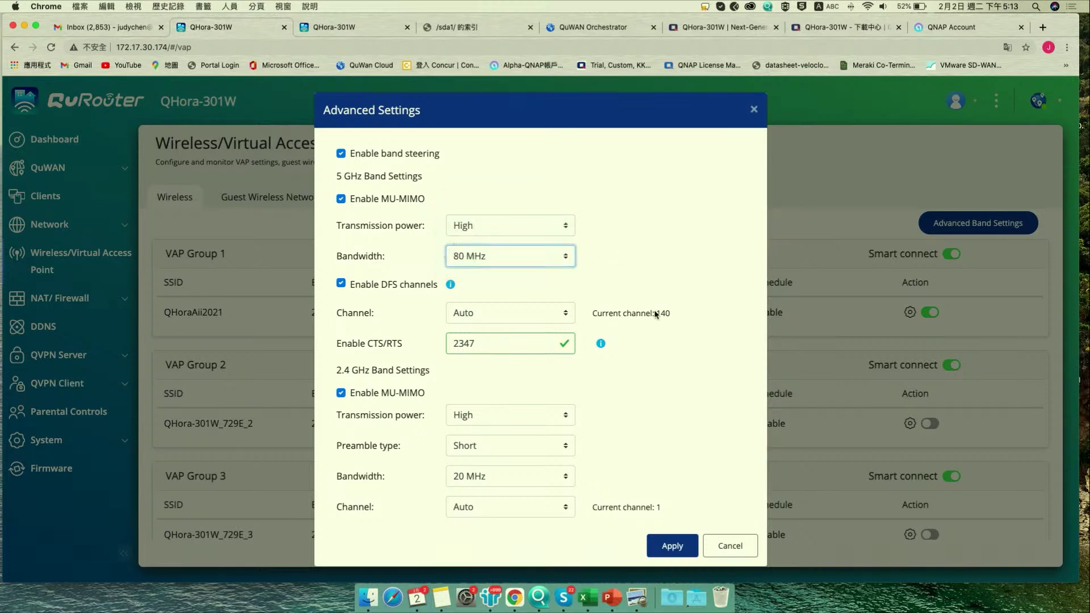
{"action": "left_click", "coordinate": [743, 553]}
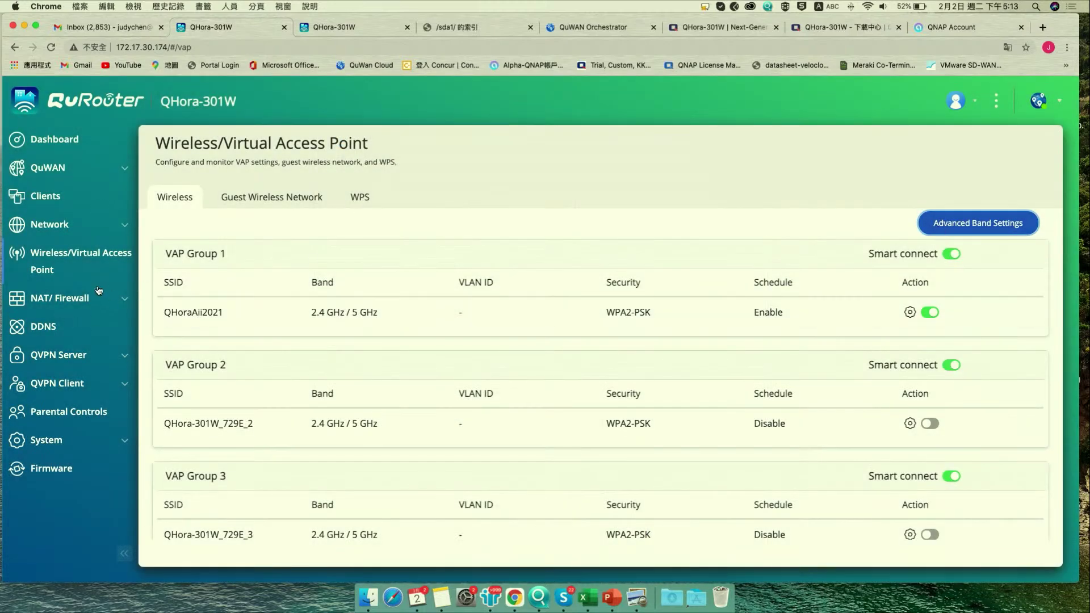
Step: Try reordering the firewall rules with Rule 3 first and Rule 2 last, and leave for NAT without applying the changes
{"action": "left_click", "coordinate": [75, 300]}
{"action": "left_click", "coordinate": [55, 336]}
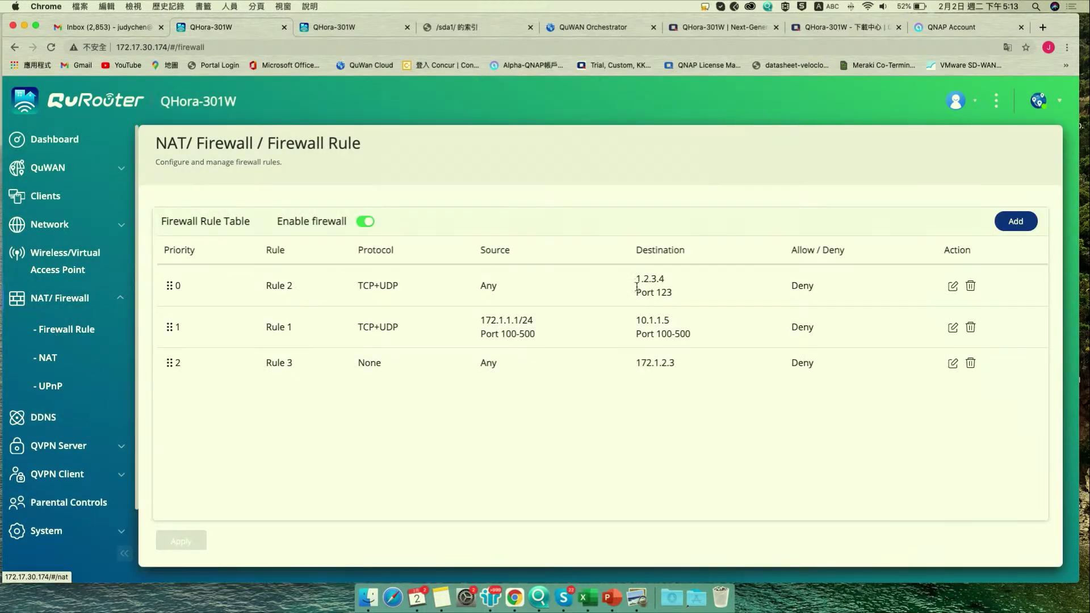
{"action": "left_click_drag", "start_coordinate": [205, 293], "coordinate": [210, 327]}
{"action": "left_click_drag", "start_coordinate": [231, 375], "coordinate": [219, 323]}
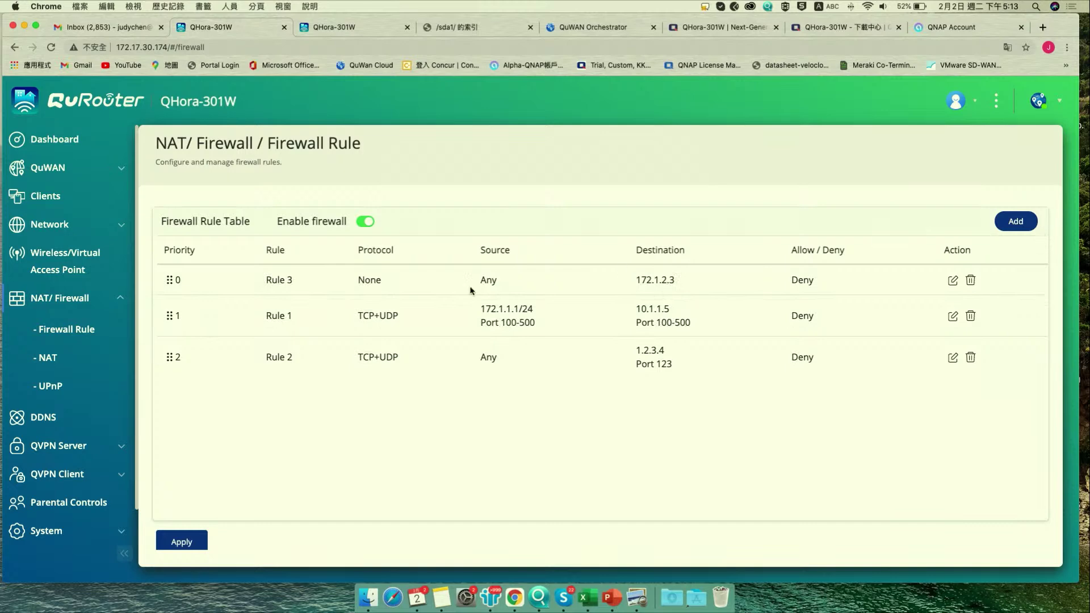
{"action": "left_click", "coordinate": [59, 365]}
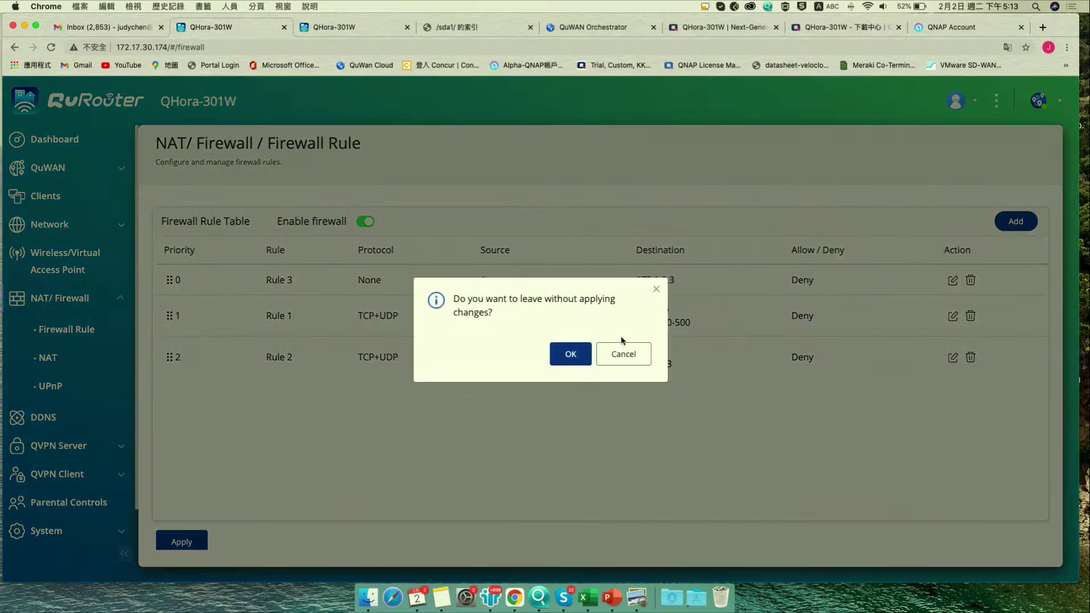
{"action": "left_click", "coordinate": [600, 362]}
{"action": "left_click", "coordinate": [47, 362]}
{"action": "left_click", "coordinate": [570, 353]}
Step: Review the port forwarding table and the WAN interface choices for UPnP, leaving the interface selection unsaved
{"action": "left_click", "coordinate": [240, 204]}
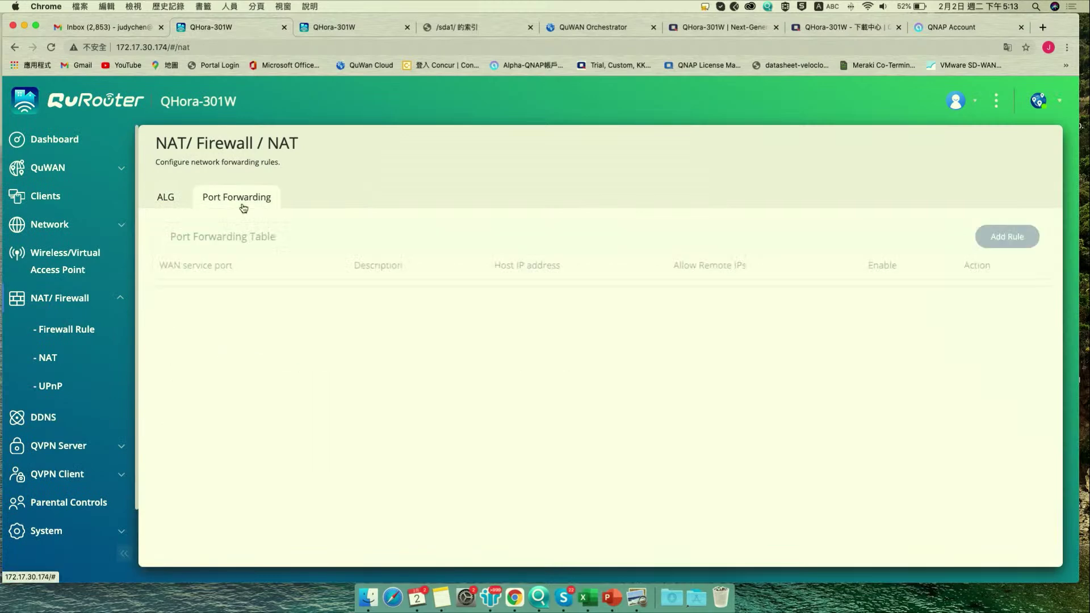
{"action": "left_click", "coordinate": [45, 386]}
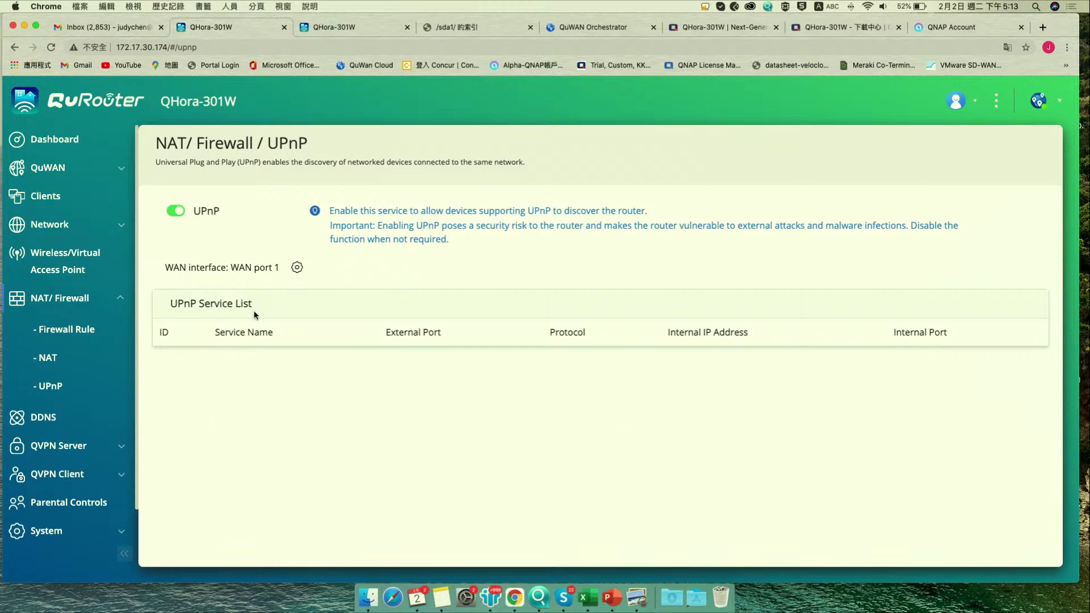
{"action": "left_click", "coordinate": [297, 267]}
{"action": "left_click", "coordinate": [607, 329]}
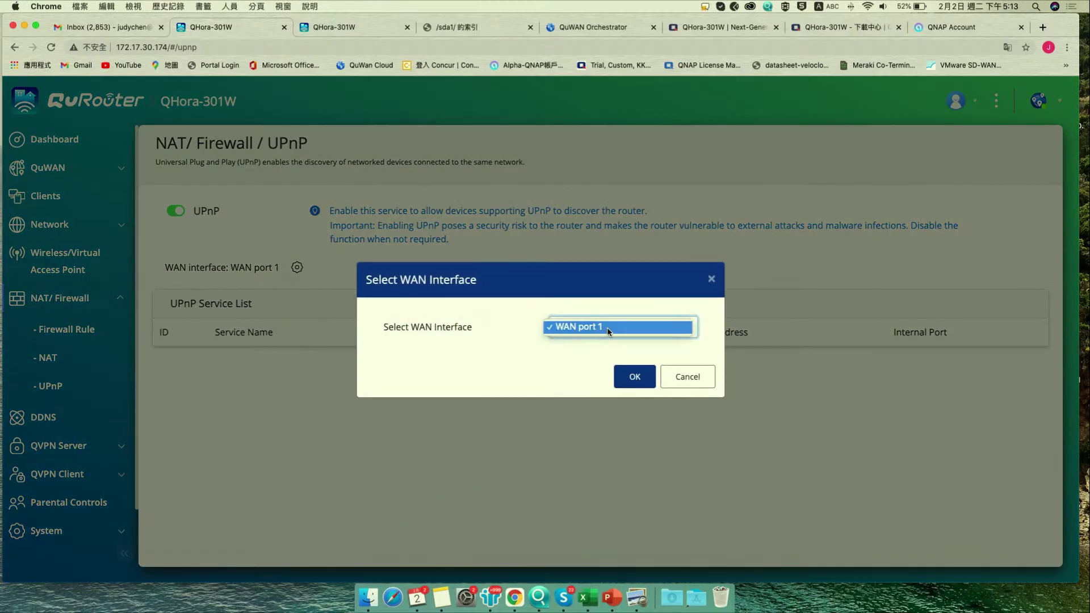
{"action": "left_click", "coordinate": [717, 281]}
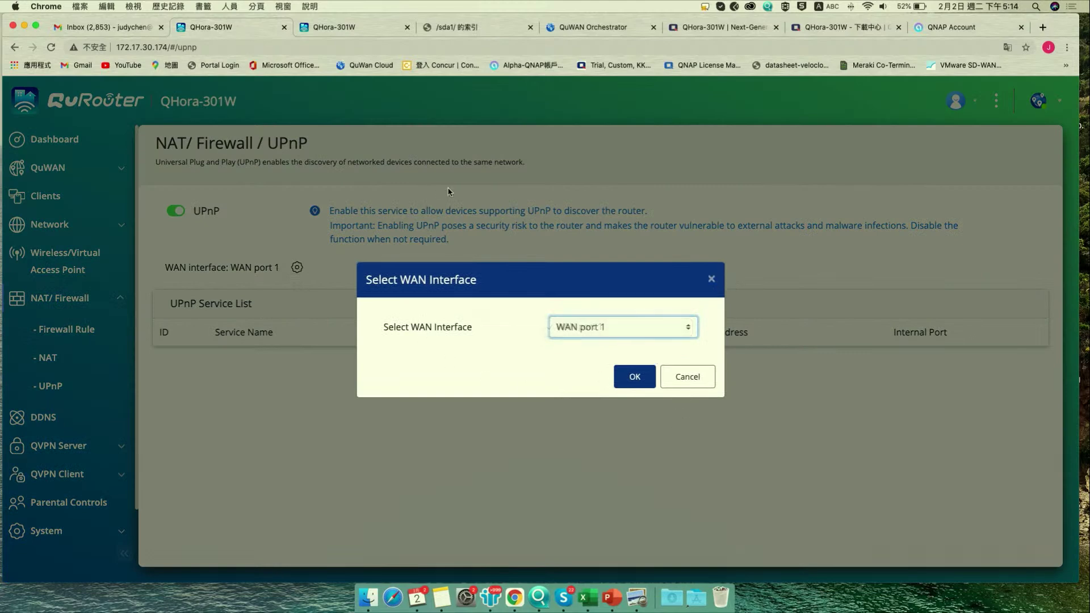
{"action": "left_click", "coordinate": [690, 380]}
Step: Review the DDNS settings and the pages offered under QVPN Server and QVPN Client
{"action": "left_click", "coordinate": [53, 424]}
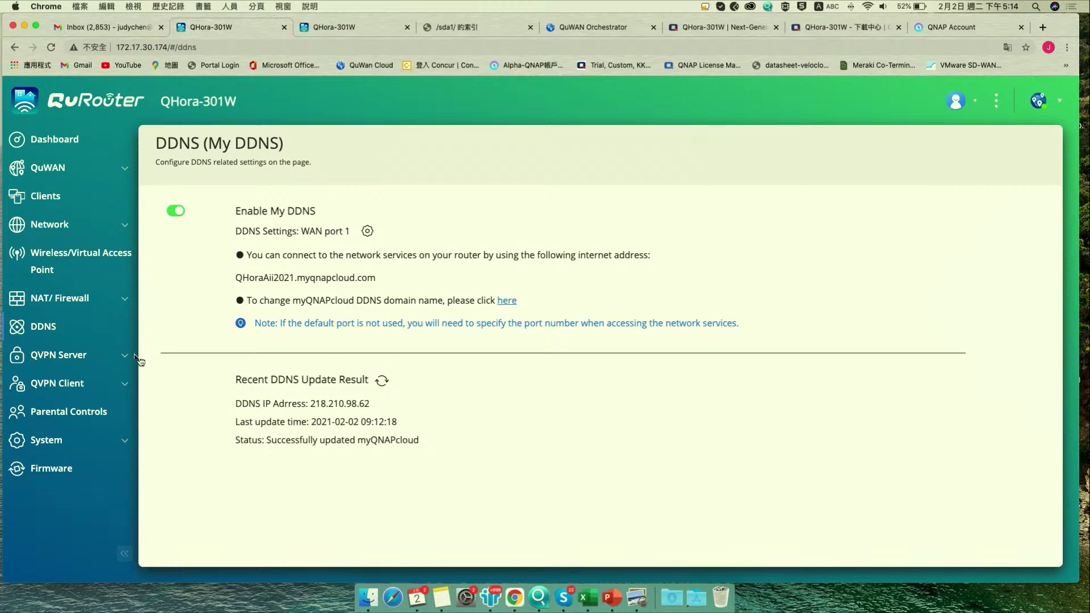
{"action": "left_click", "coordinate": [98, 363]}
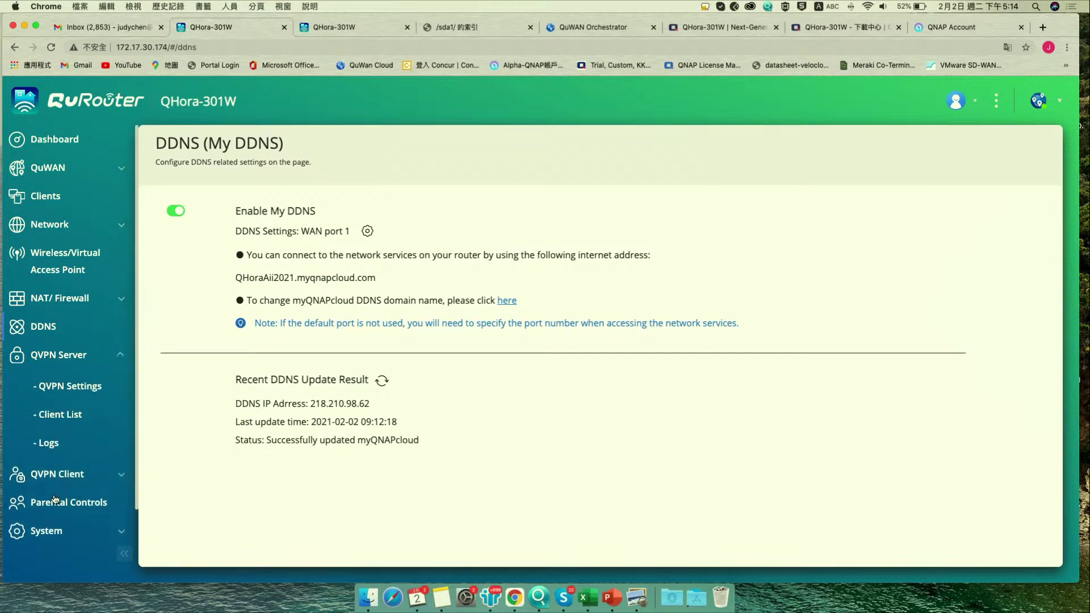
{"action": "left_click", "coordinate": [63, 480]}
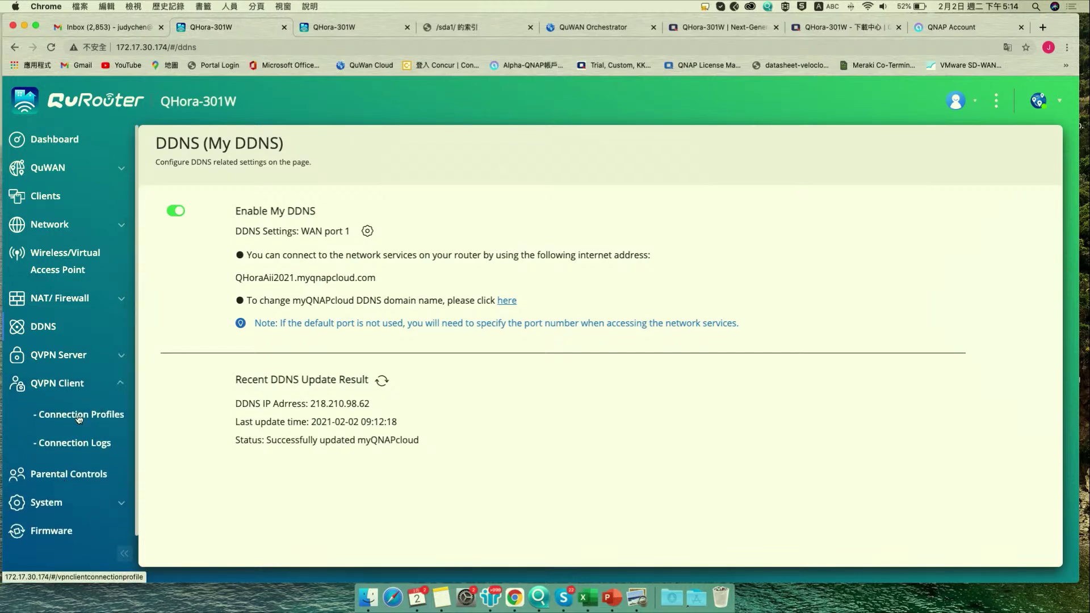
Step: Review the QVPN Client connection profiles and connection logs
{"action": "left_click", "coordinate": [80, 417]}
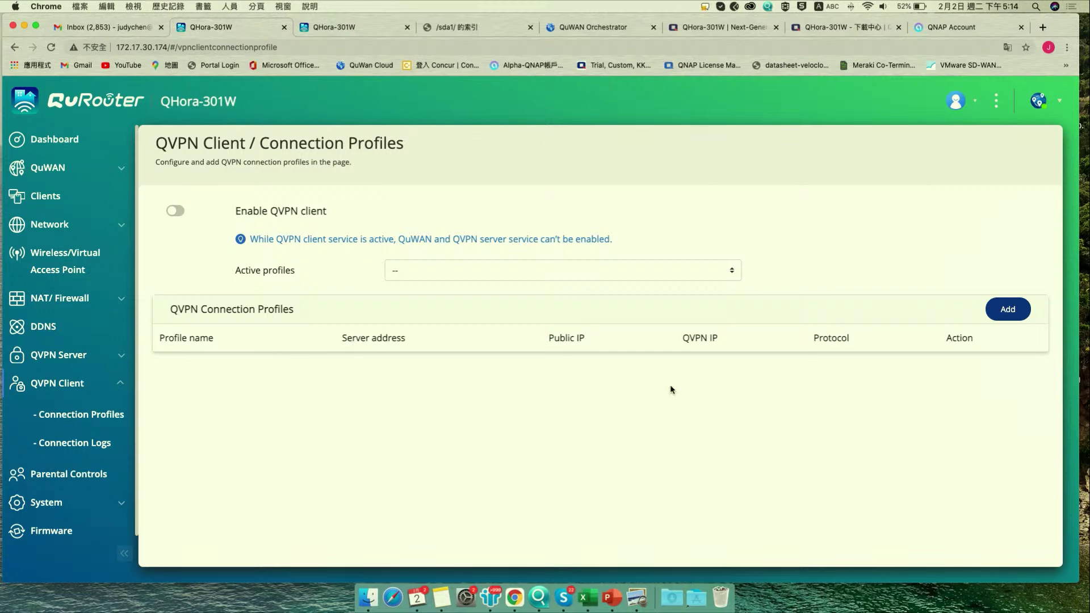
{"action": "left_click", "coordinate": [80, 447]}
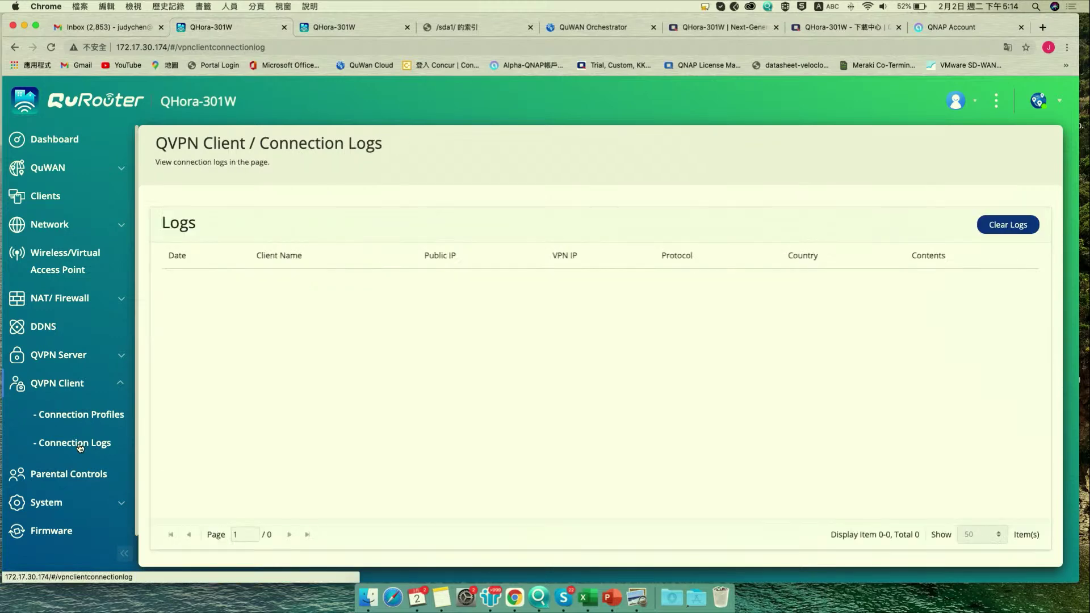
Step: Review the QVPN Server settings for QBelt, L2TP and OpenVPN, and the VPN client list
{"action": "left_click", "coordinate": [89, 358]}
{"action": "scroll", "coordinate": [70, 429], "scroll_direction": "down", "scroll_amount": 1}
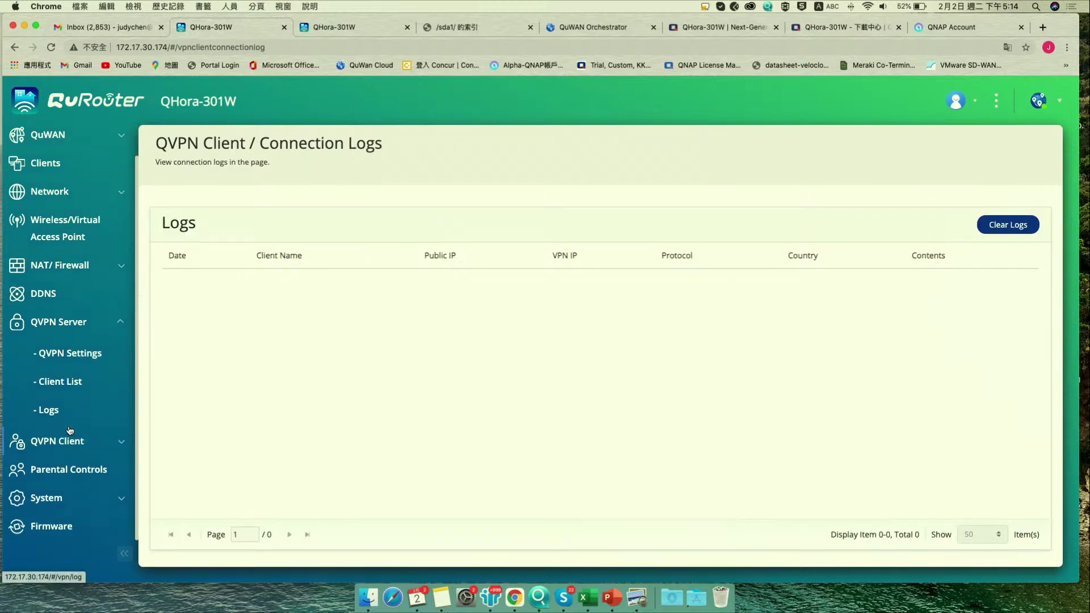
{"action": "left_click", "coordinate": [47, 327]}
{"action": "left_click", "coordinate": [82, 358]}
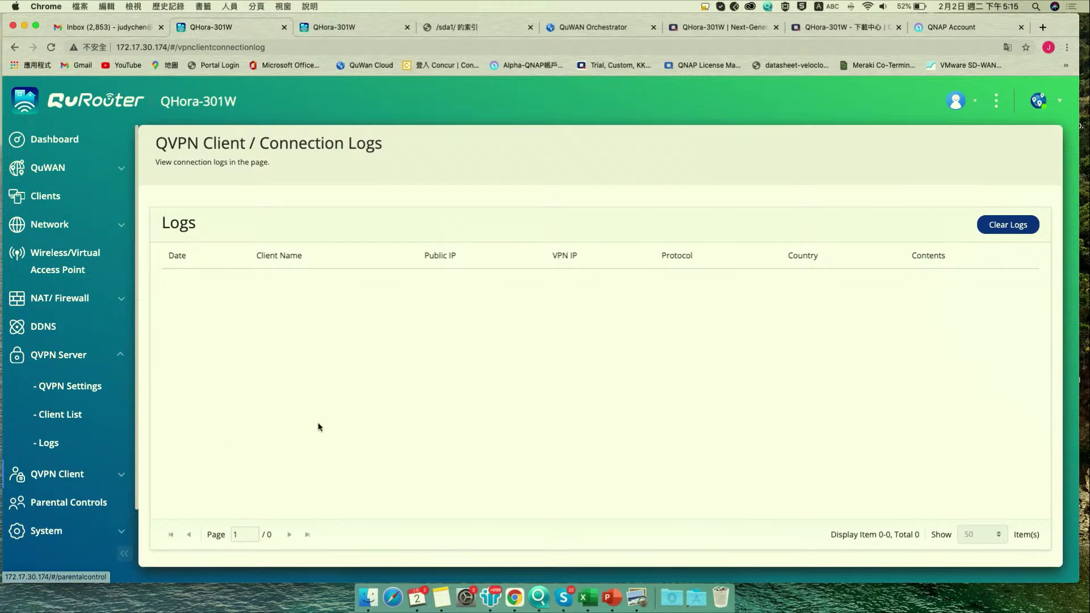
{"action": "left_click", "coordinate": [70, 355]}
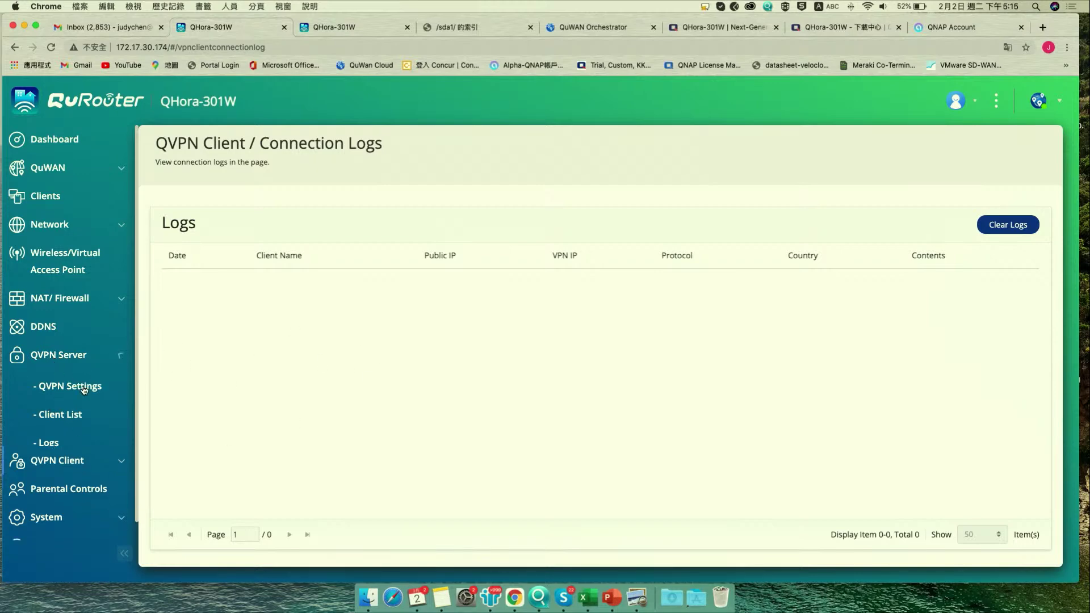
{"action": "left_click", "coordinate": [71, 357]}
{"action": "left_click", "coordinate": [80, 388]}
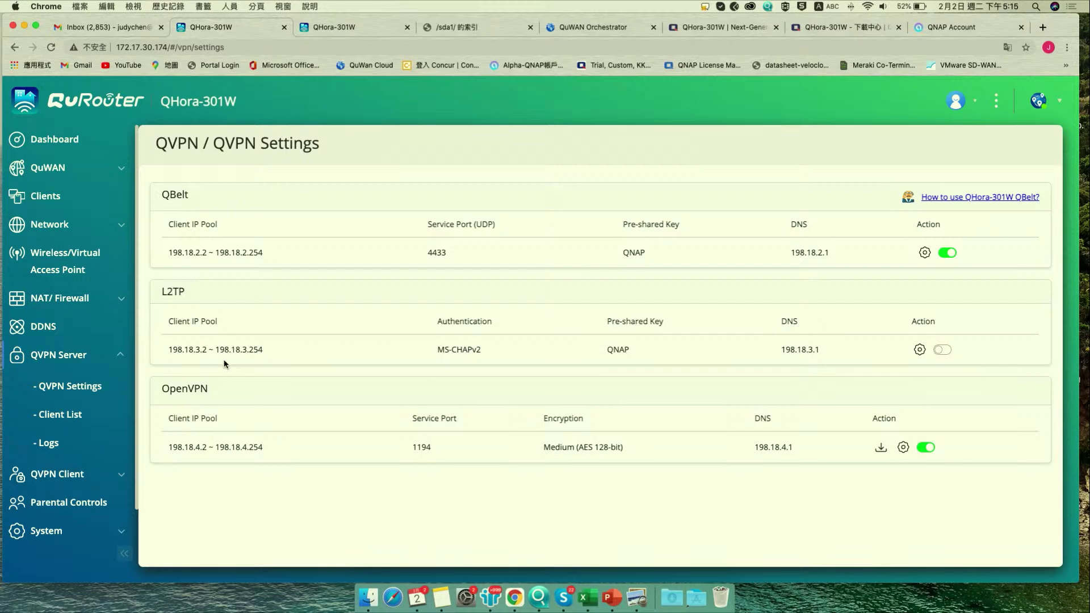
{"action": "left_click", "coordinate": [57, 419]}
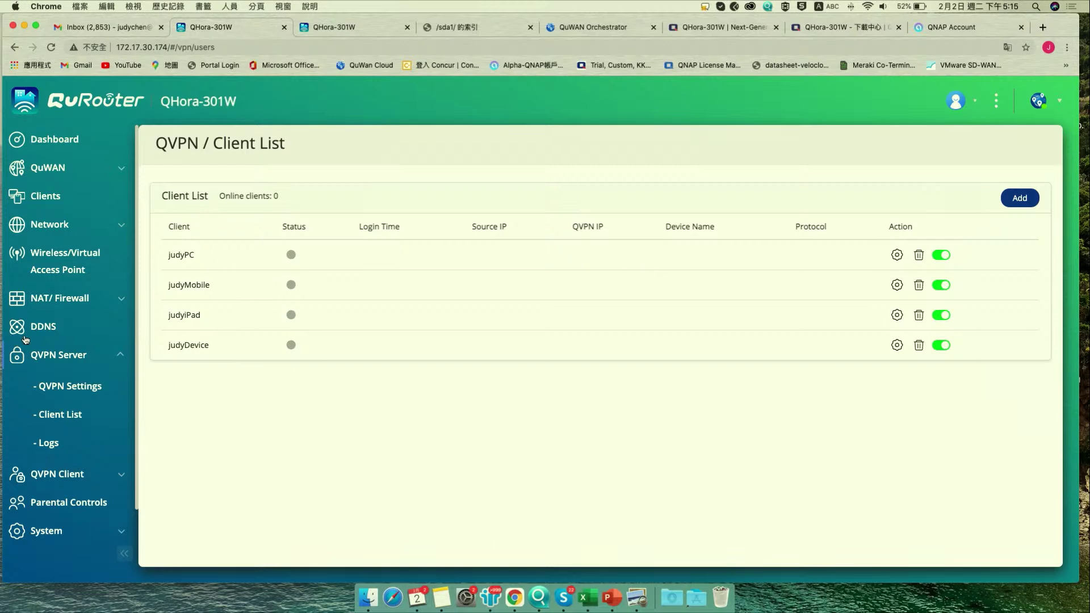
Step: Review the Parental Controls roles and the device selection for adding to Role 1, leaving it without adding a device
{"action": "scroll", "coordinate": [52, 434], "scroll_direction": "down", "scroll_amount": 2}
{"action": "left_click", "coordinate": [55, 448]}
{"action": "left_click", "coordinate": [66, 477]}
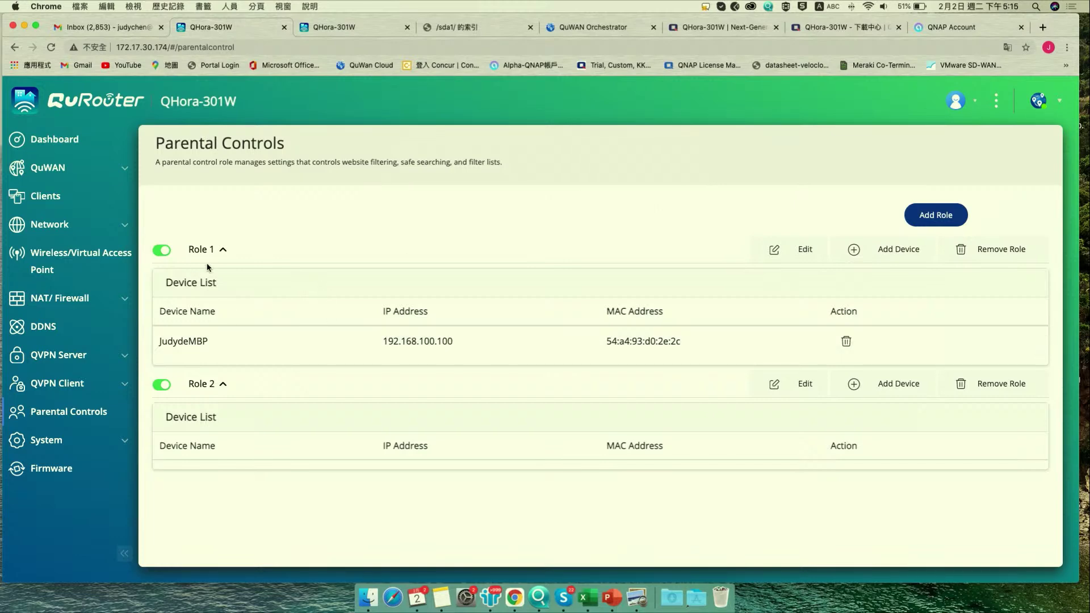
{"action": "left_click", "coordinate": [902, 250]}
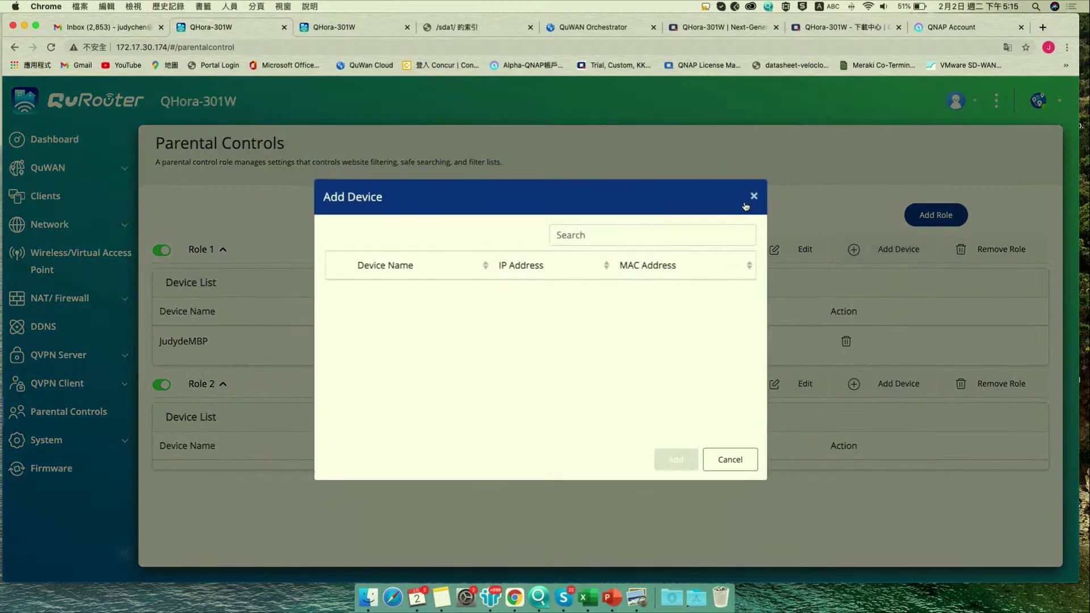
{"action": "key", "text": "Escape"}
Step: Go through the System pages for Access Control and USB Settings, and review the USB devices and FTP server
{"action": "left_click", "coordinate": [64, 441]}
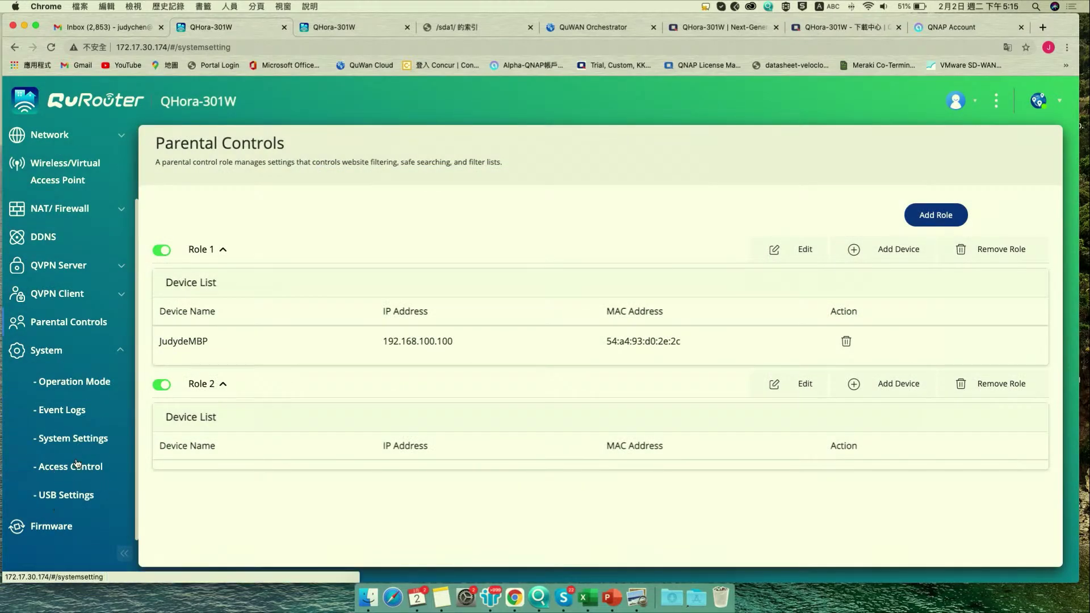
{"action": "left_click", "coordinate": [76, 470]}
{"action": "left_click", "coordinate": [71, 498]}
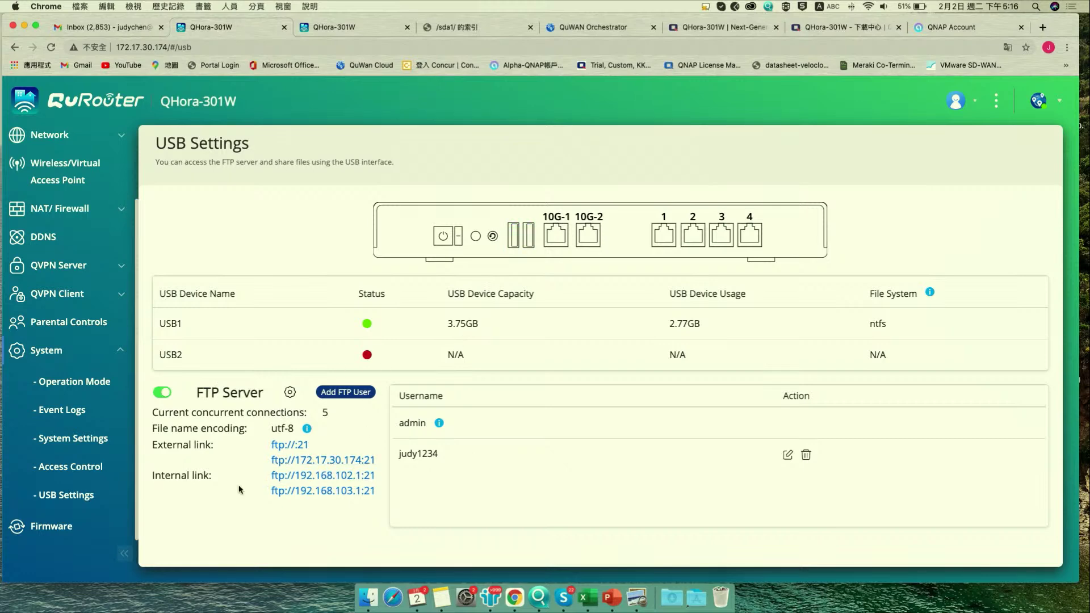
Step: Check the FTP listing of the /sda1/ folder, and return to the router interface to review the firmware update settings
{"action": "left_click", "coordinate": [449, 27]}
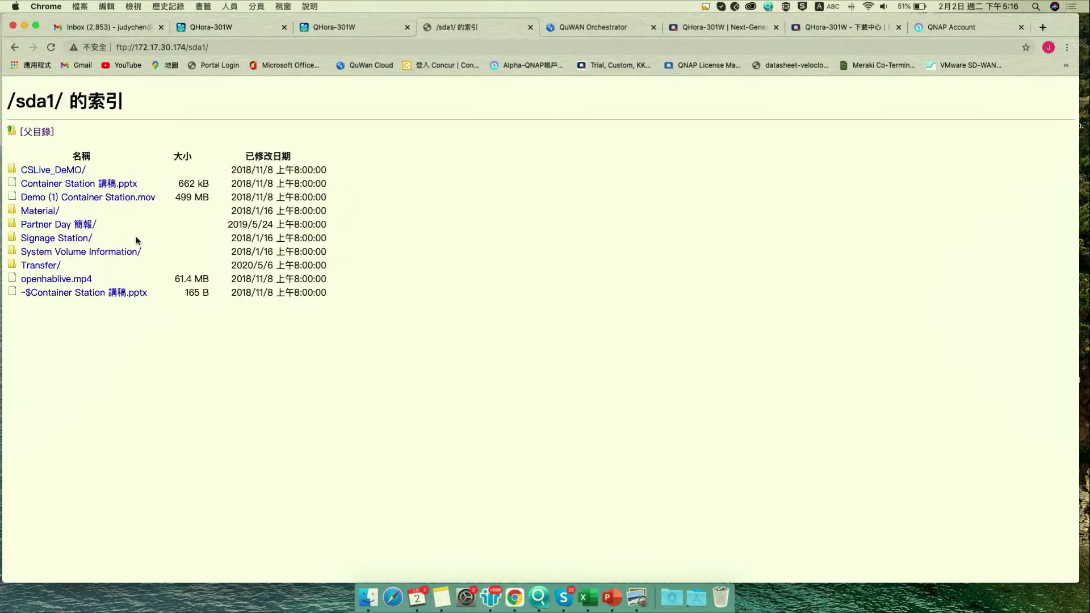
{"action": "left_click", "coordinate": [367, 33]}
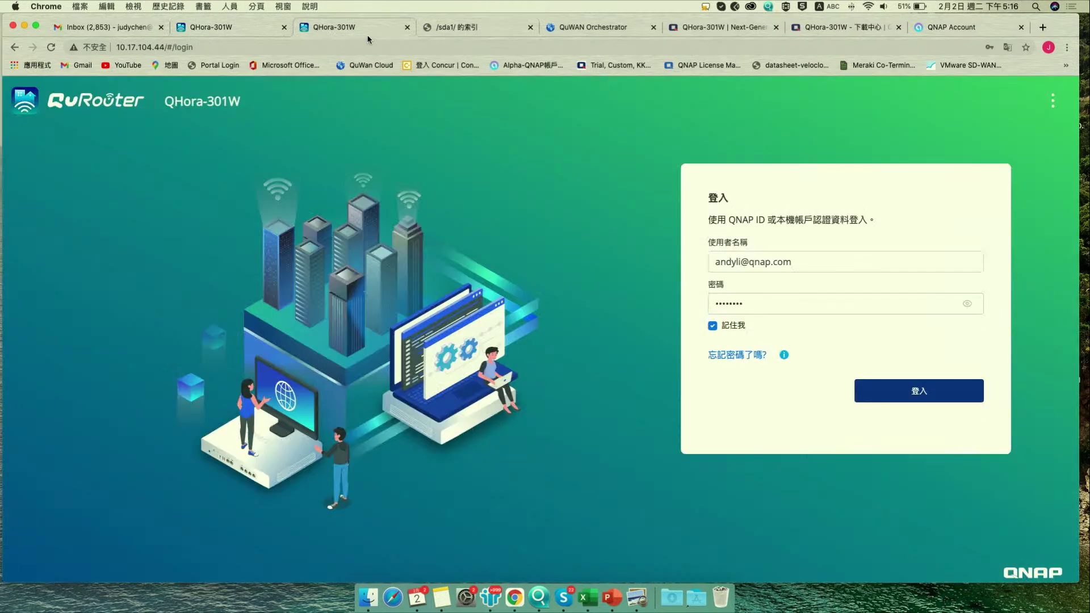
{"action": "left_click", "coordinate": [222, 28]}
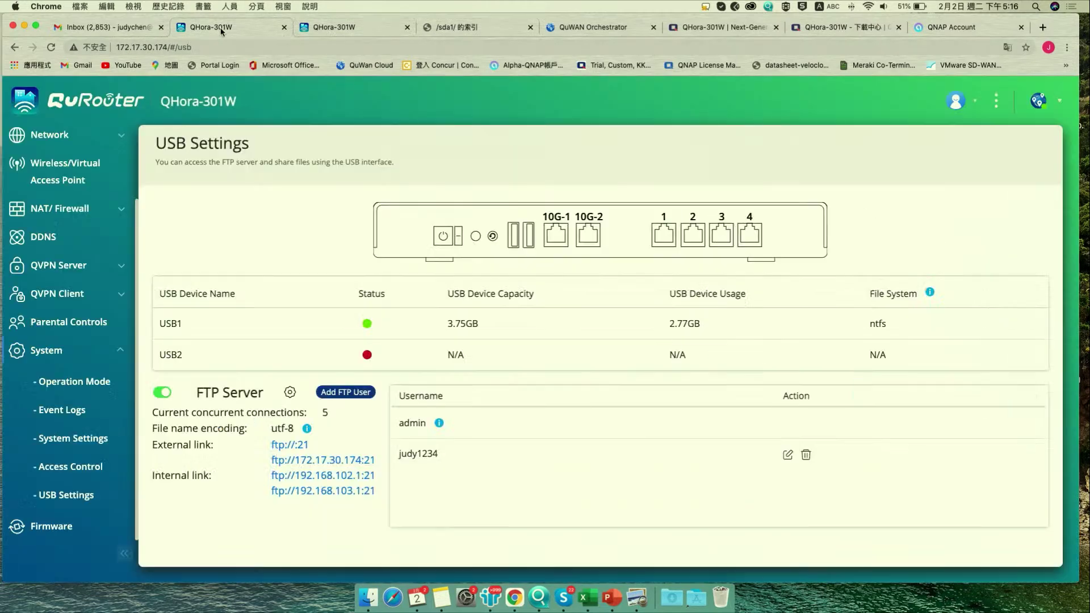
{"action": "left_click", "coordinate": [65, 533]}
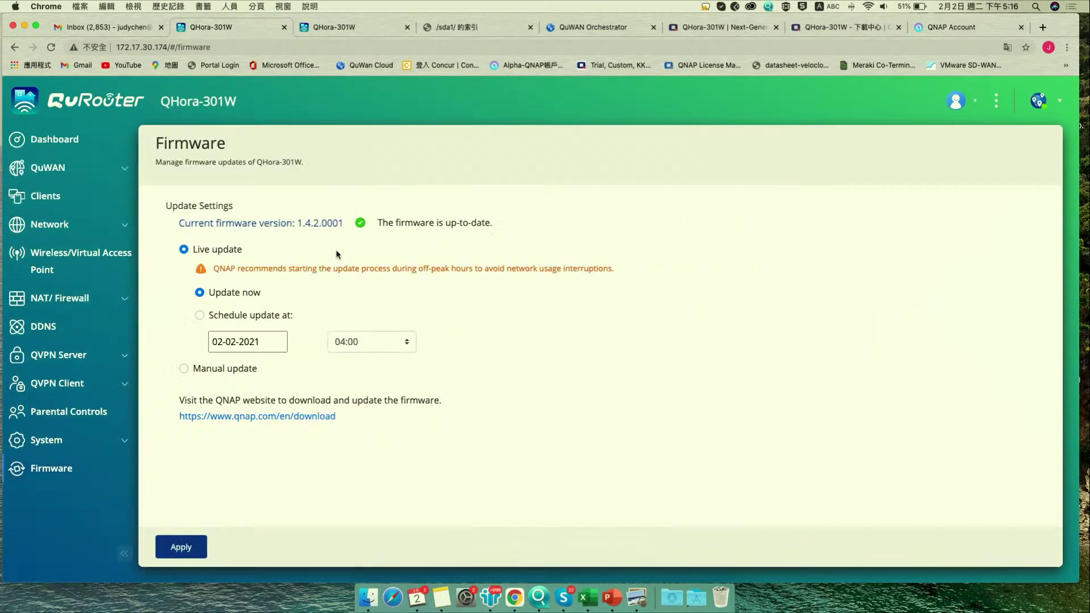